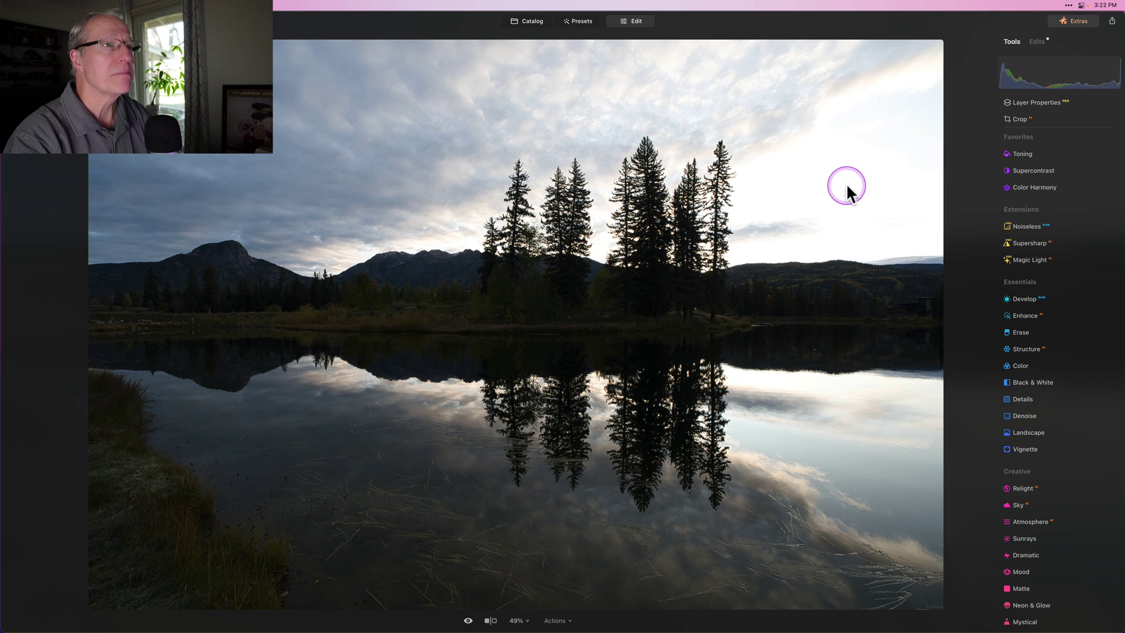
Show clipping warnings and set Develop Highlights to -100 to recover the blown sky
mouse_move(1108, 76)
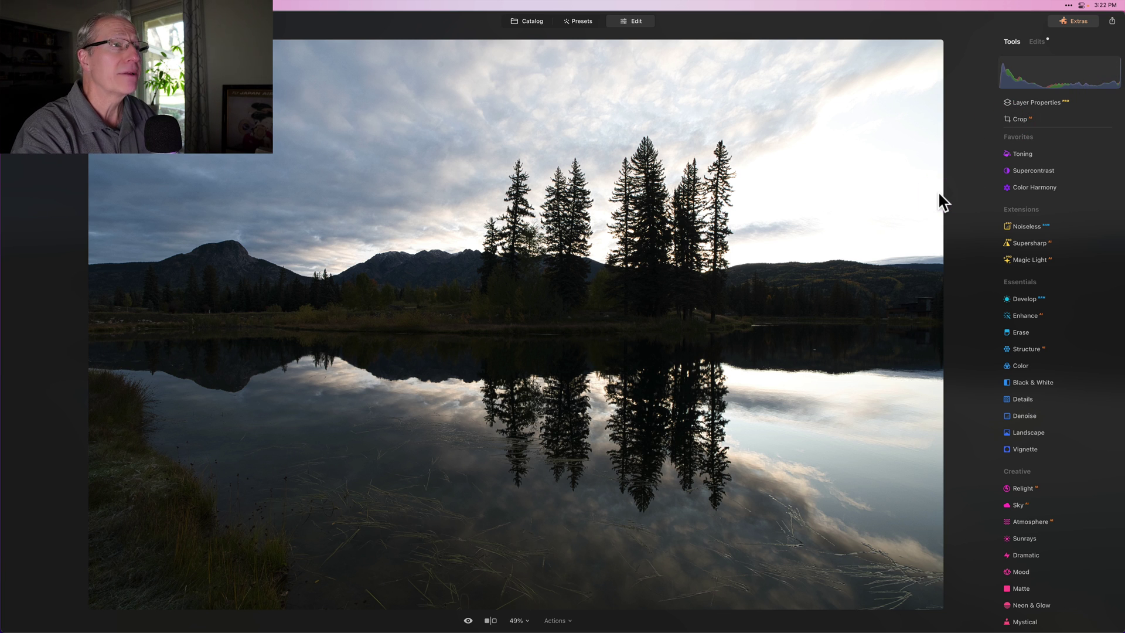
key(j)
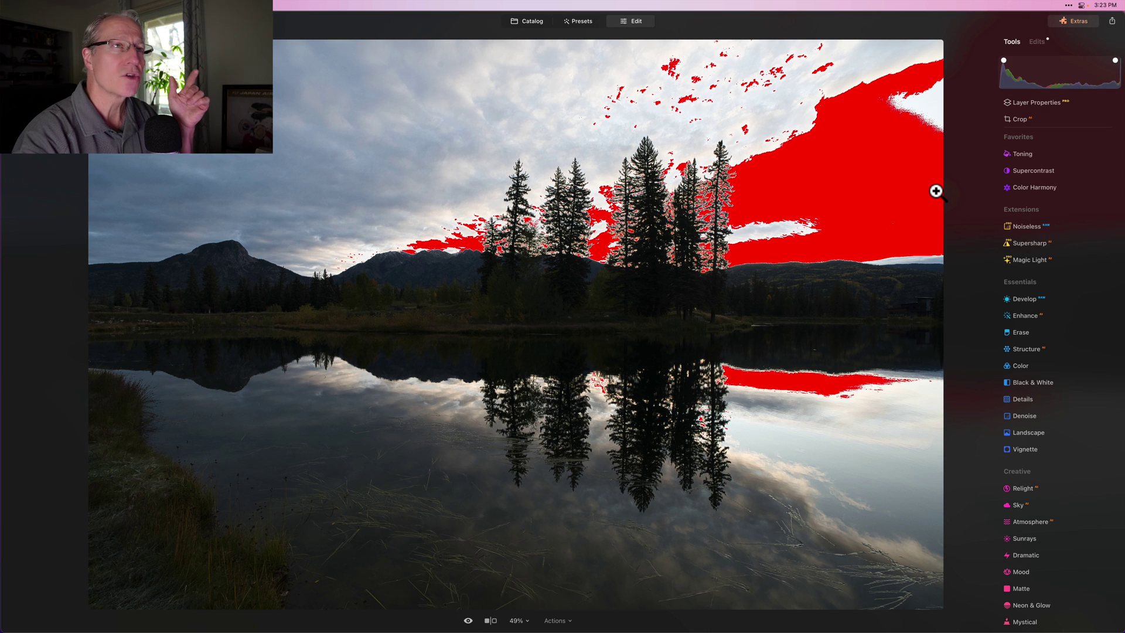
click(1031, 300)
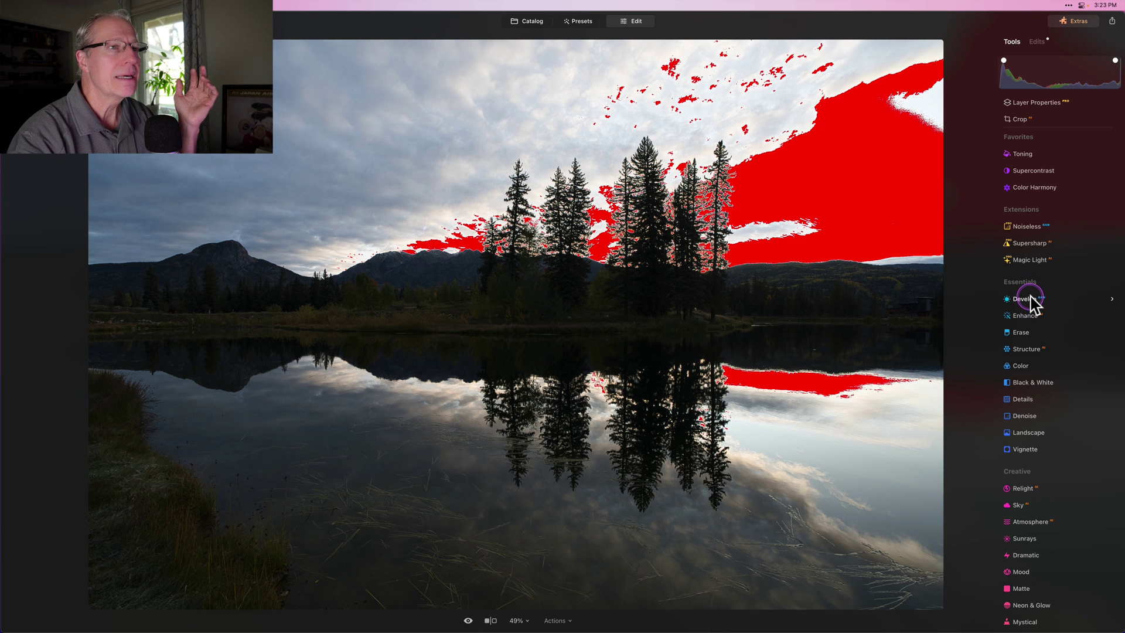
click(1031, 300)
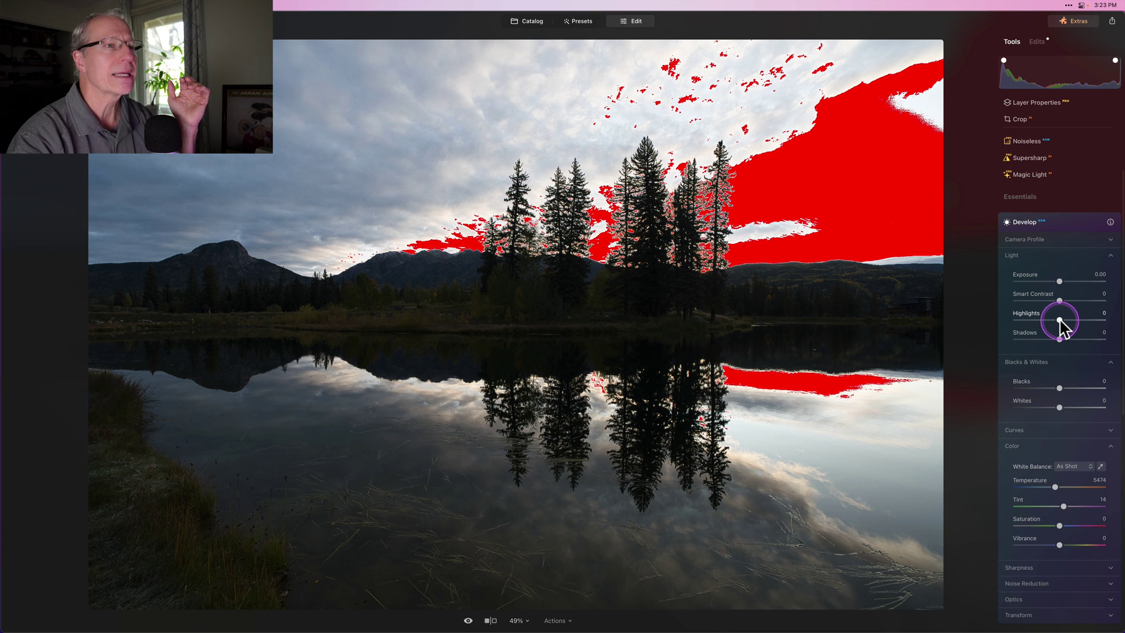
drag(1058, 320, 957, 325)
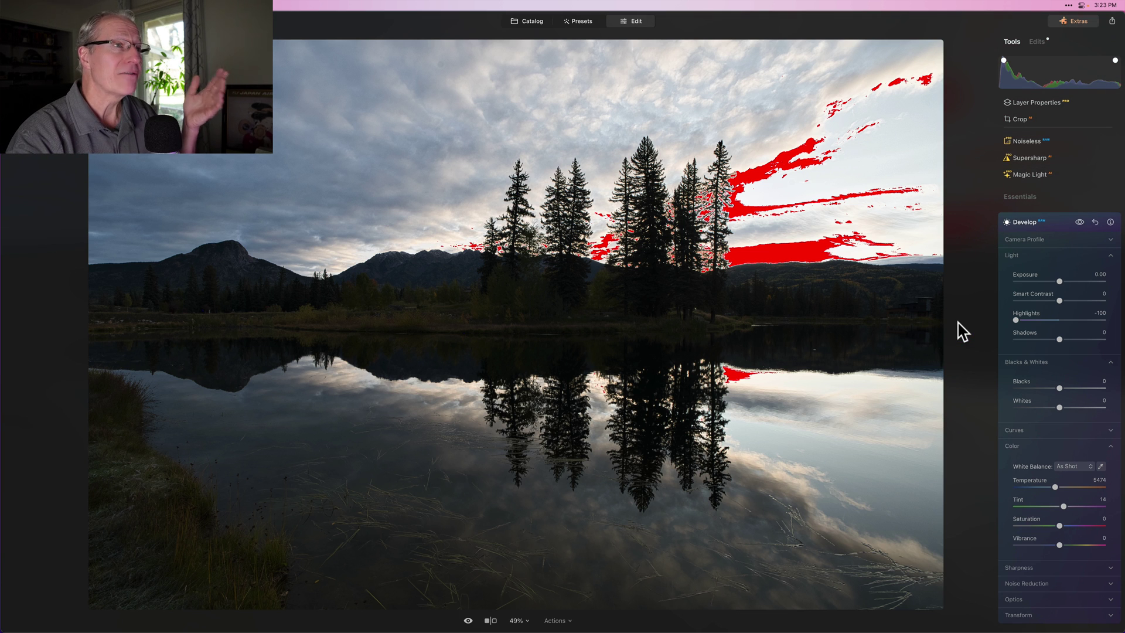
Raise Supercontrast Highlights Contrast to add depth to the sky
click(1009, 196)
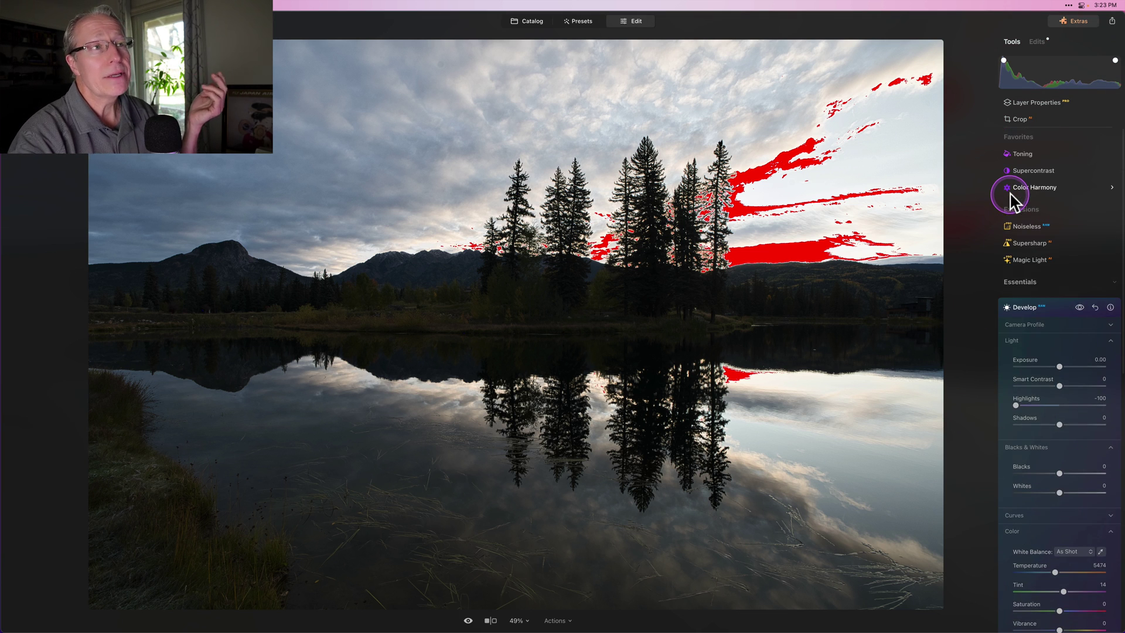
click(1032, 173)
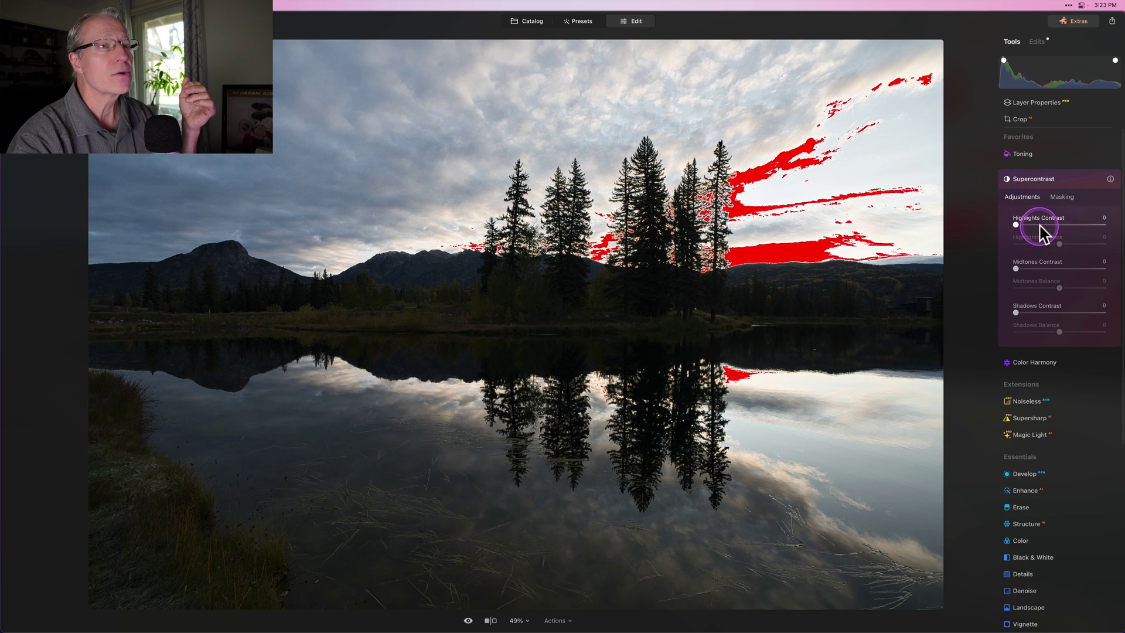
drag(1036, 226, 1120, 249)
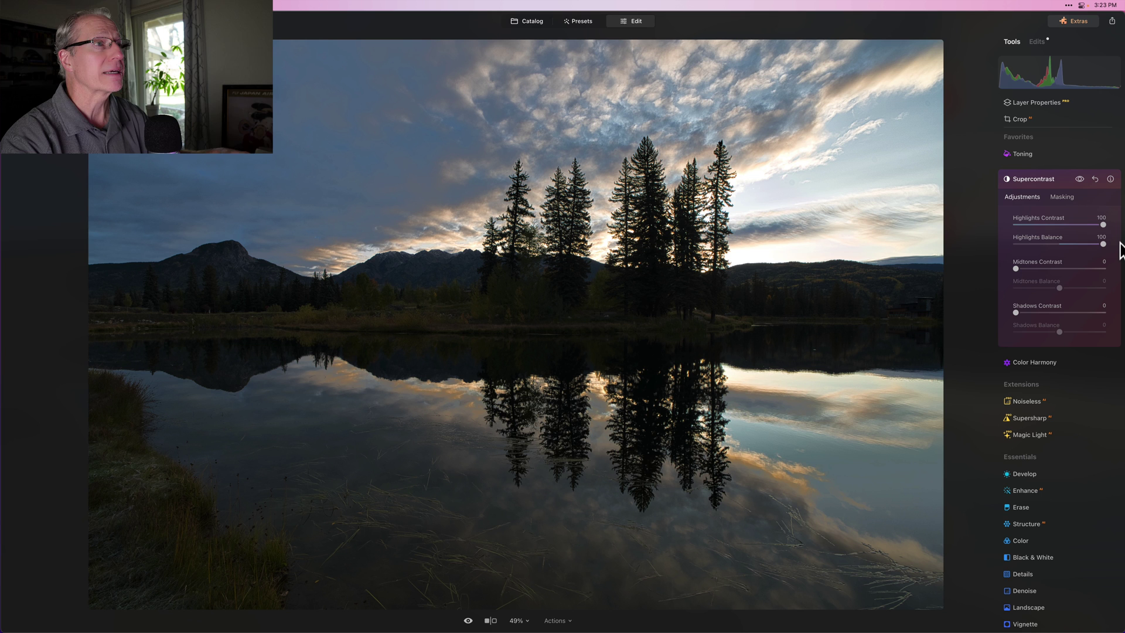
Reset Supercontrast, revert the lake photo to original, and return to the Catalog
click(1093, 179)
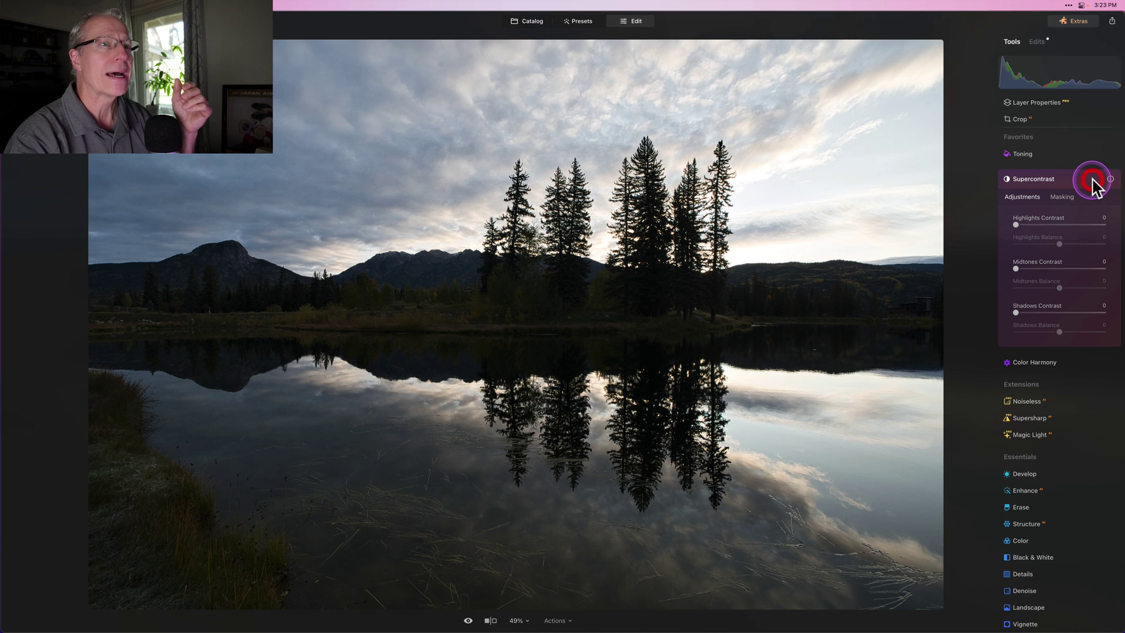
click(554, 620)
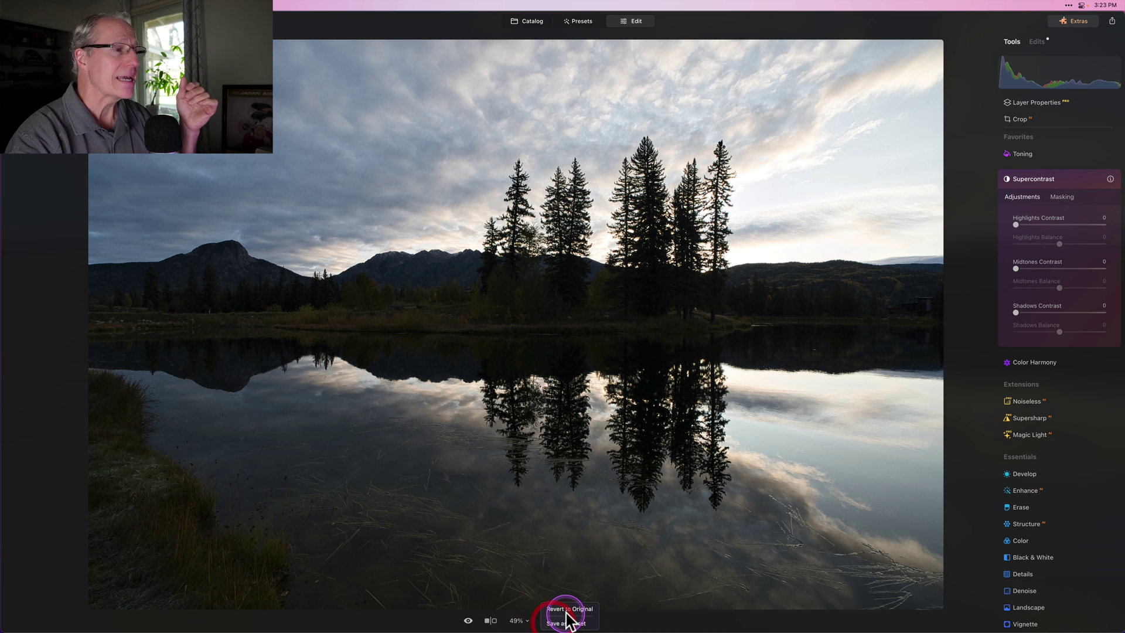
click(568, 609)
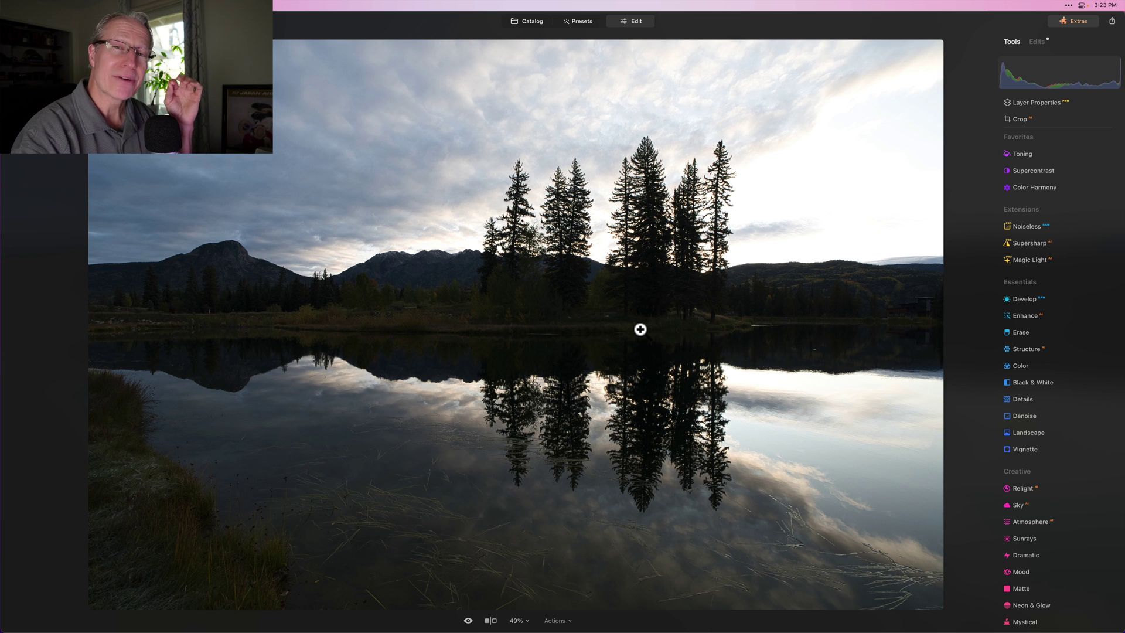
click(527, 28)
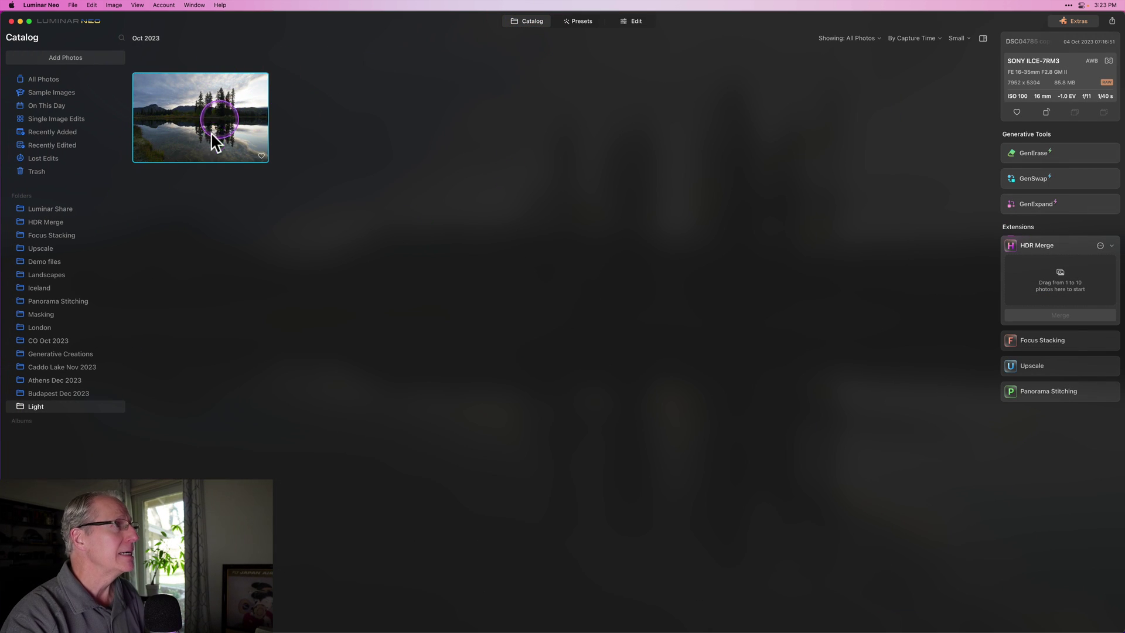
Add the single lake photo to HDR Merge and run the merge
drag(211, 143, 1047, 286)
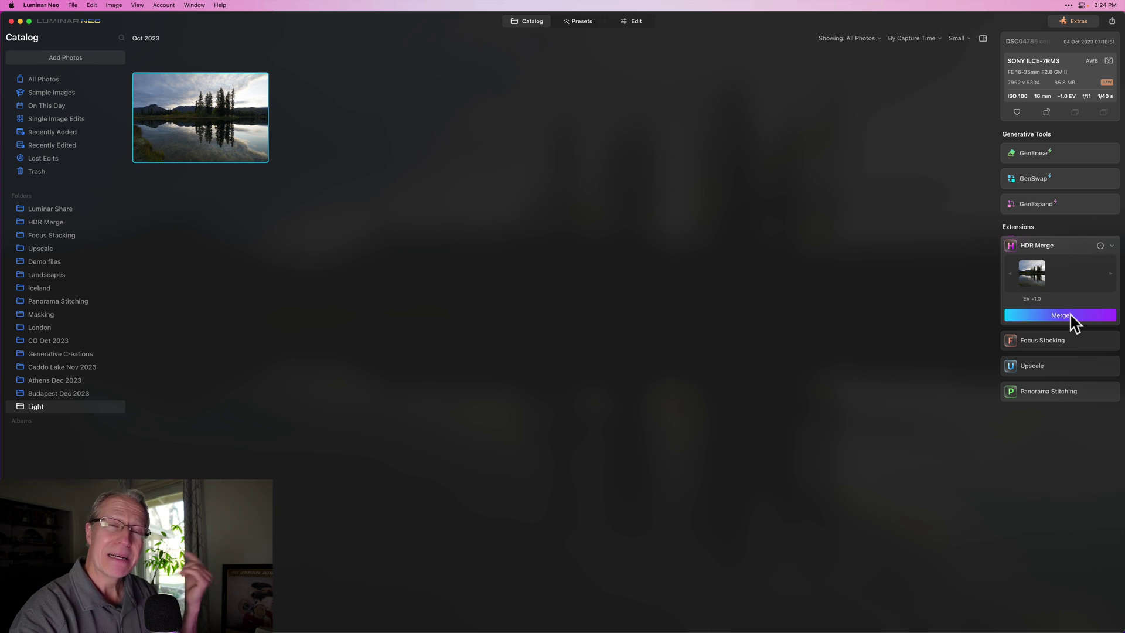
click(1071, 318)
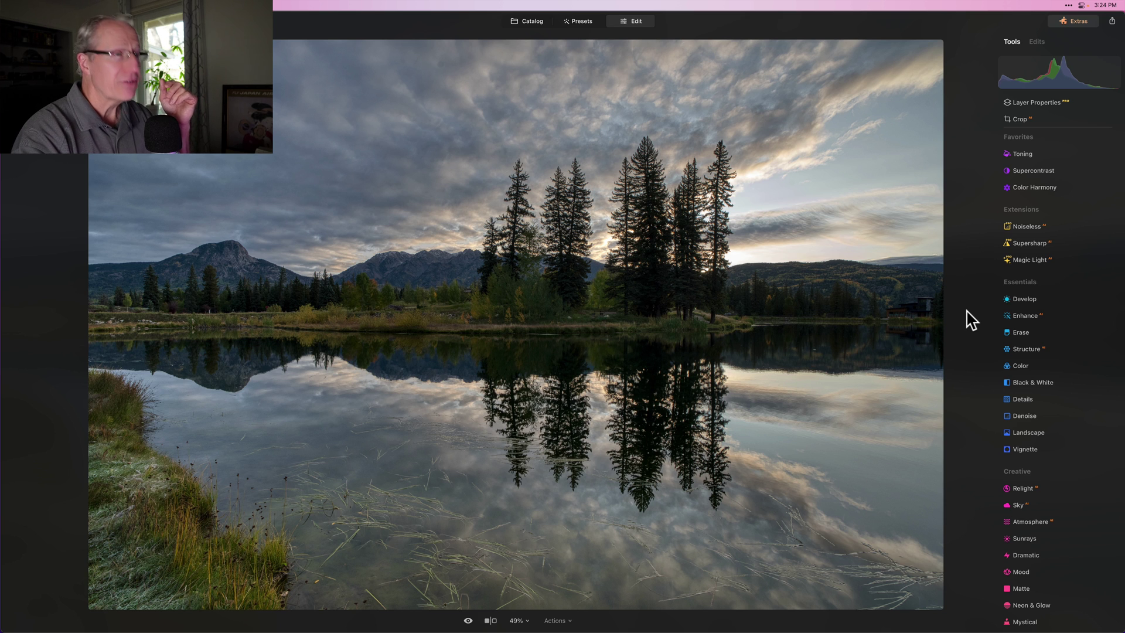
With clipping warnings on, set Develop Highlights to -37 and Shadows to 5
key(j)
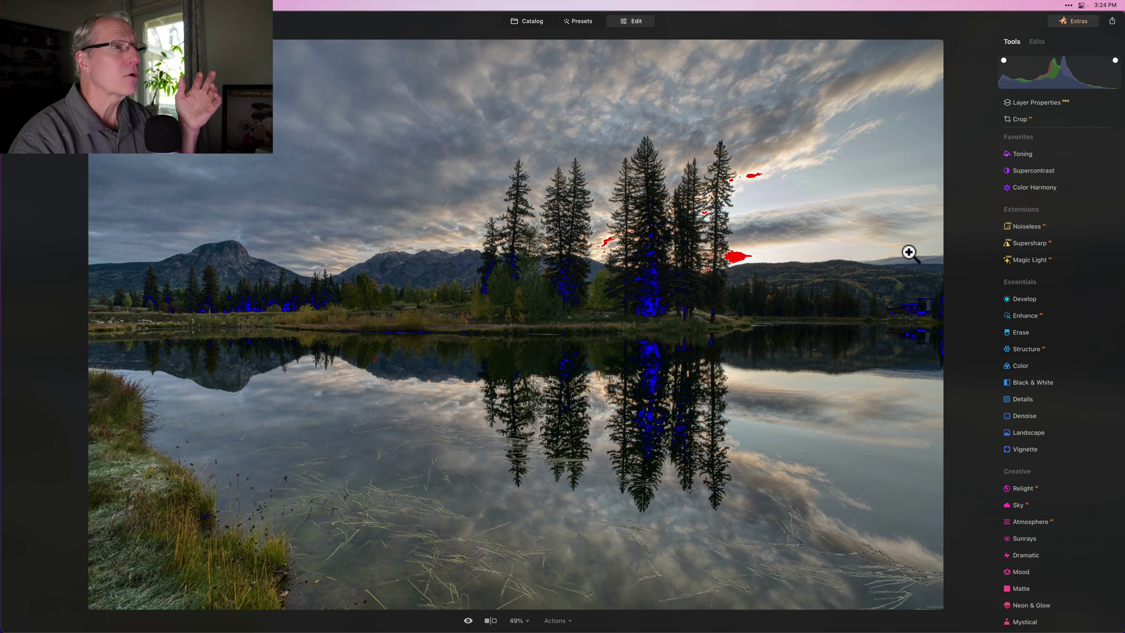
click(1031, 302)
drag(1059, 331, 1048, 333)
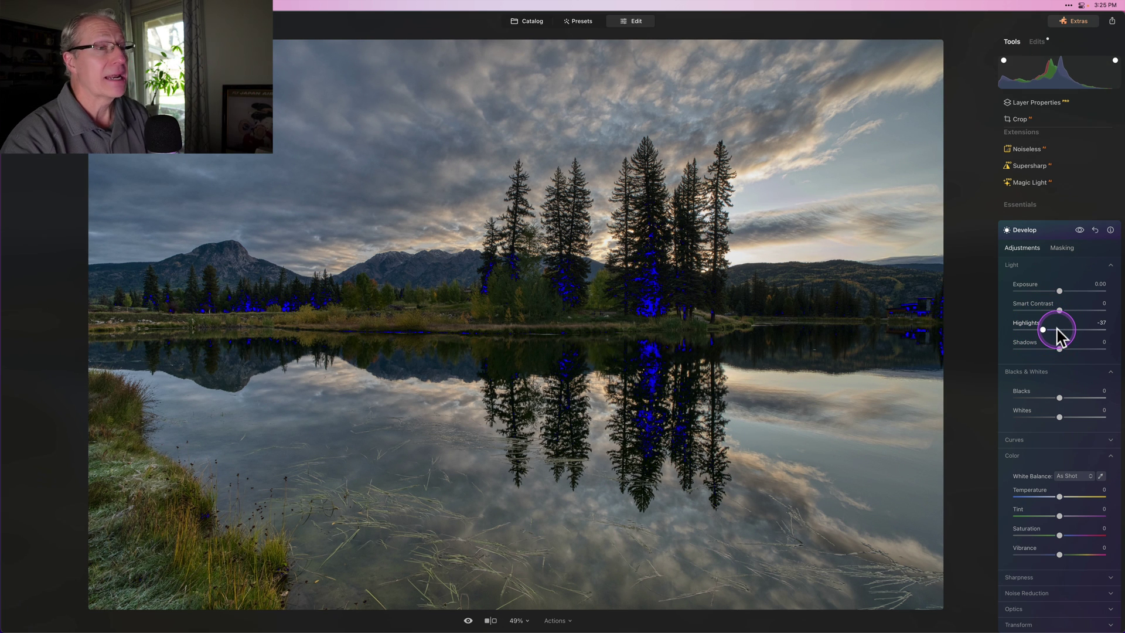
click(1072, 263)
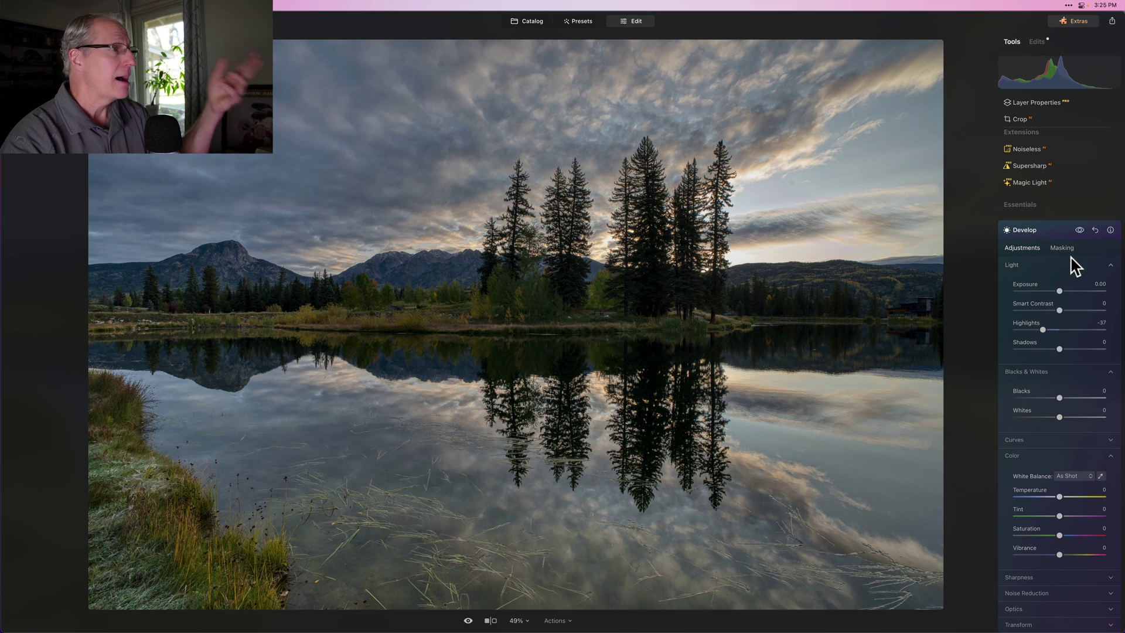
click(1028, 374)
click(1060, 350)
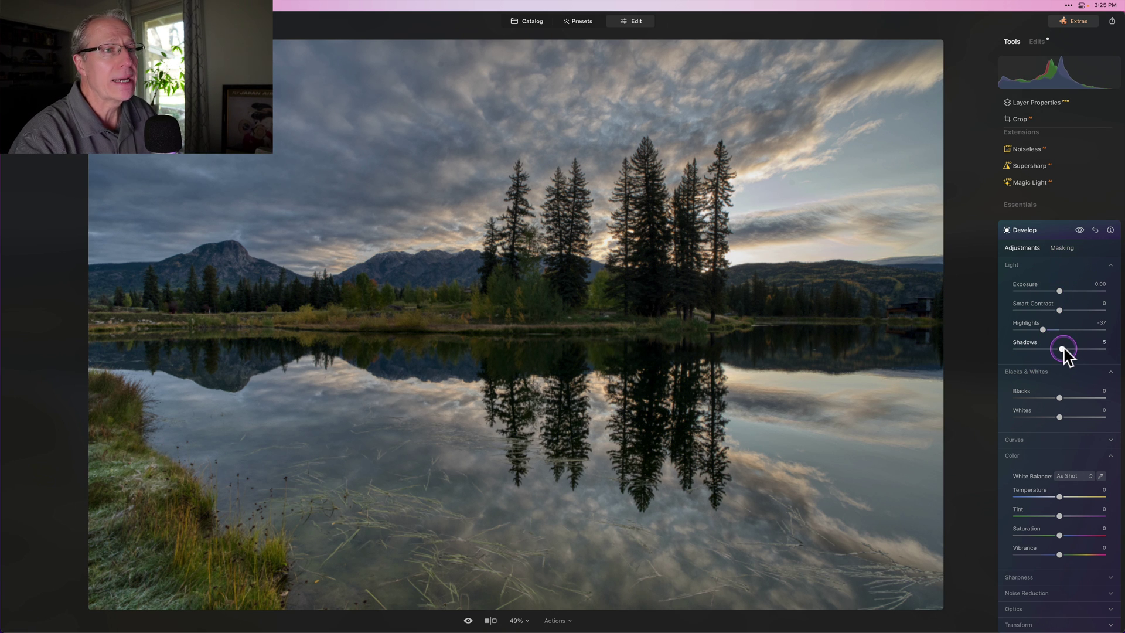
Set Temperature -9, Tint 6, Vibrance 10 and Smart Contrast 22
drag(1058, 496, 1062, 516)
click(1059, 555)
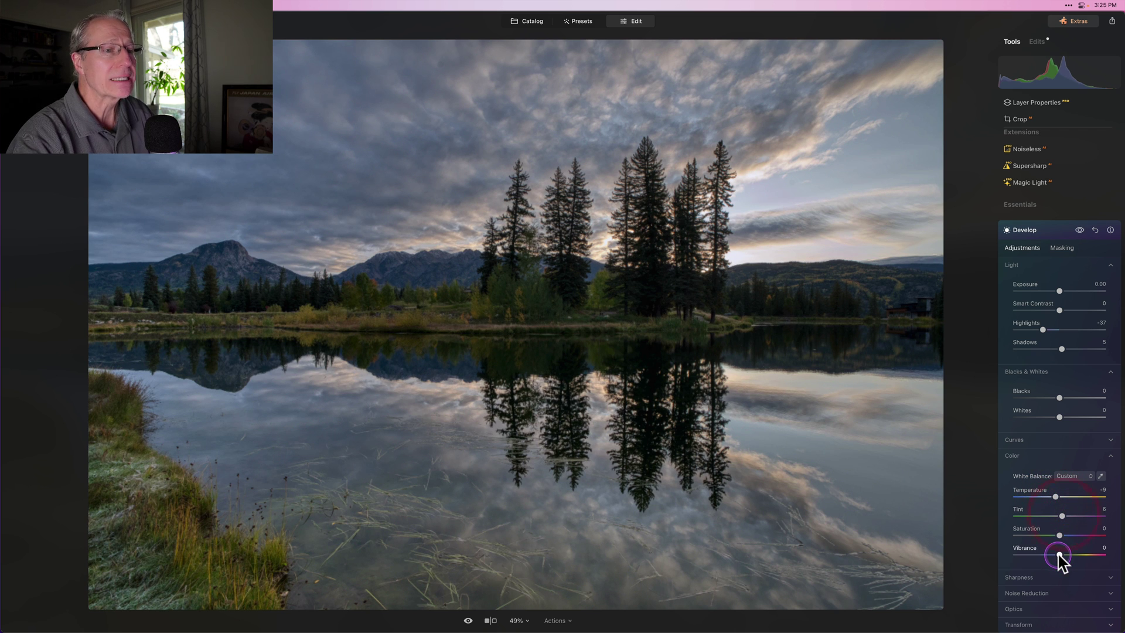
click(1060, 310)
drag(1064, 309, 1073, 308)
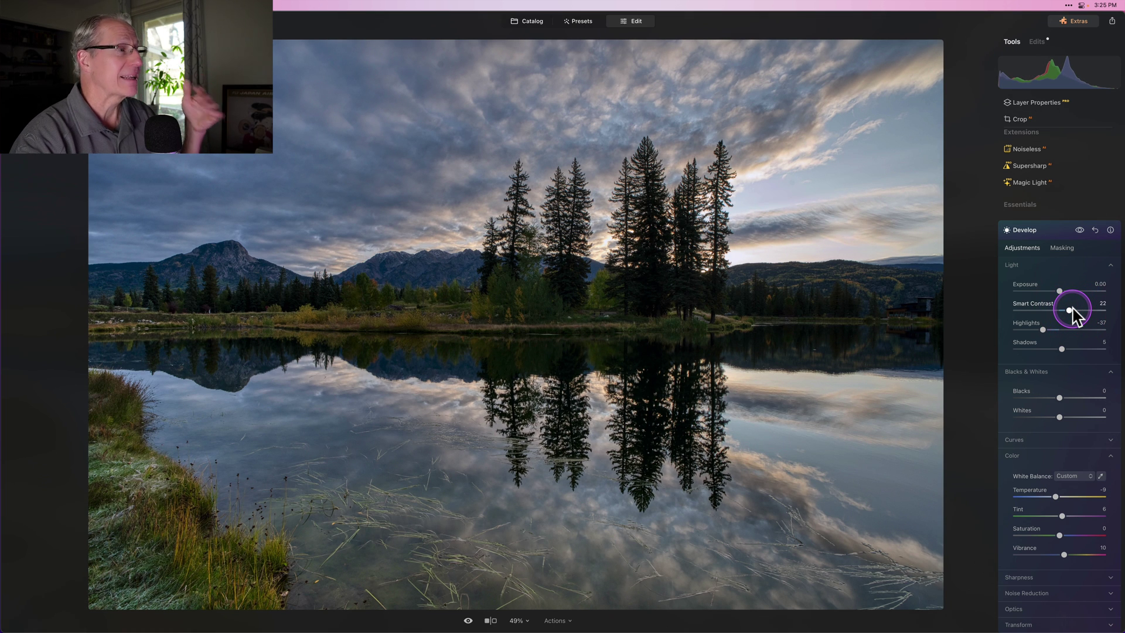
click(1058, 231)
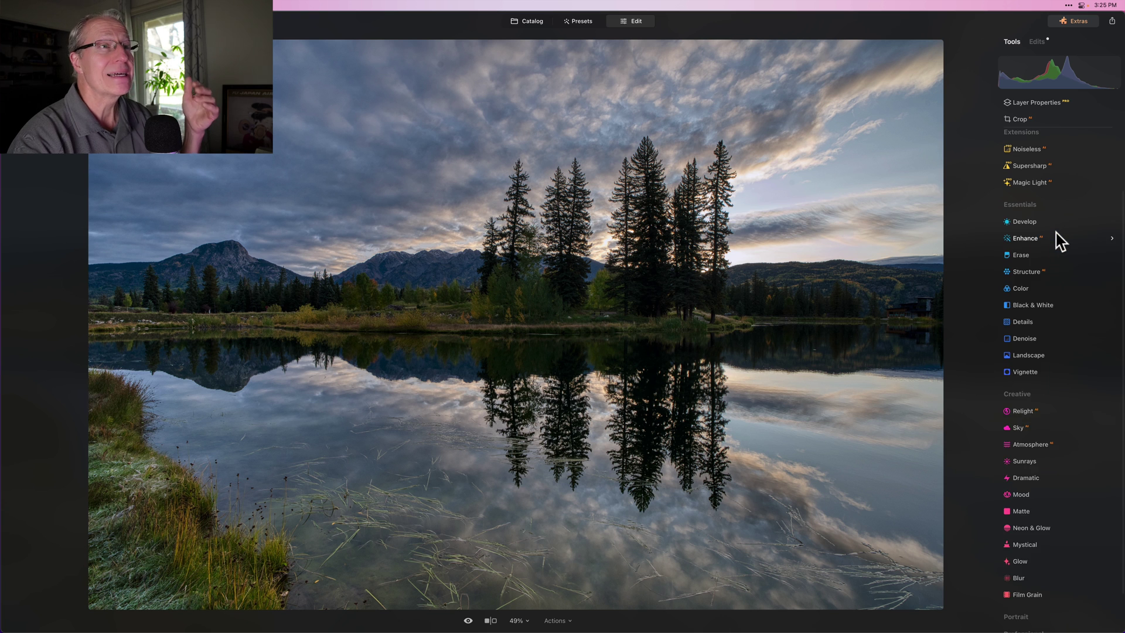
Set Supercontrast contrasts to 24/24/25 and balances to -1, -28 and -59
click(1041, 175)
click(1037, 224)
click(1037, 268)
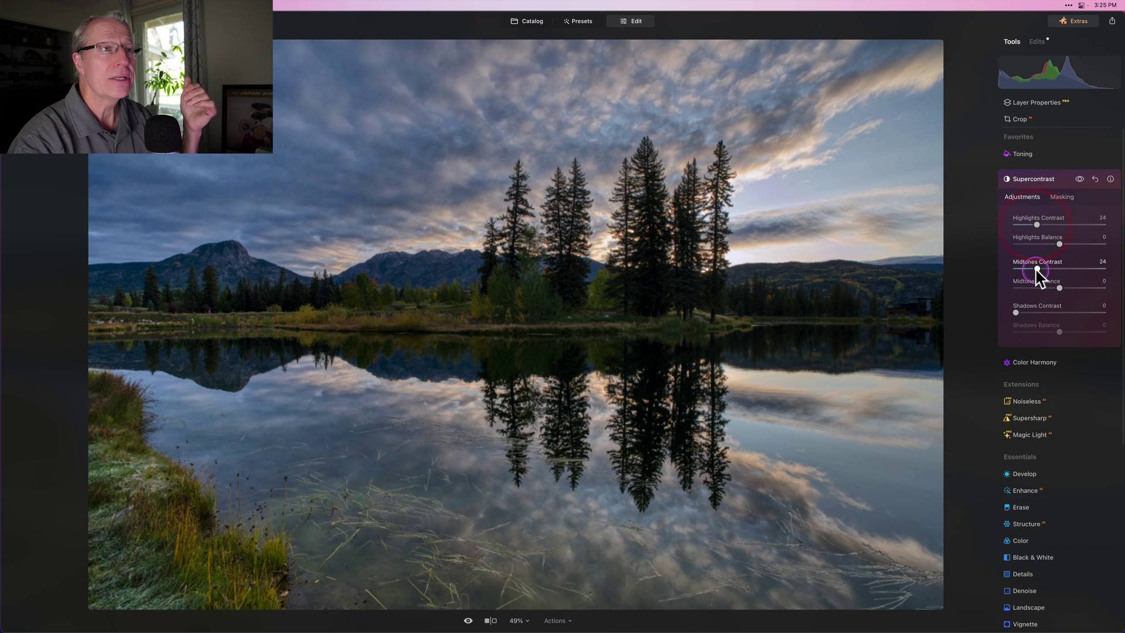
click(1037, 313)
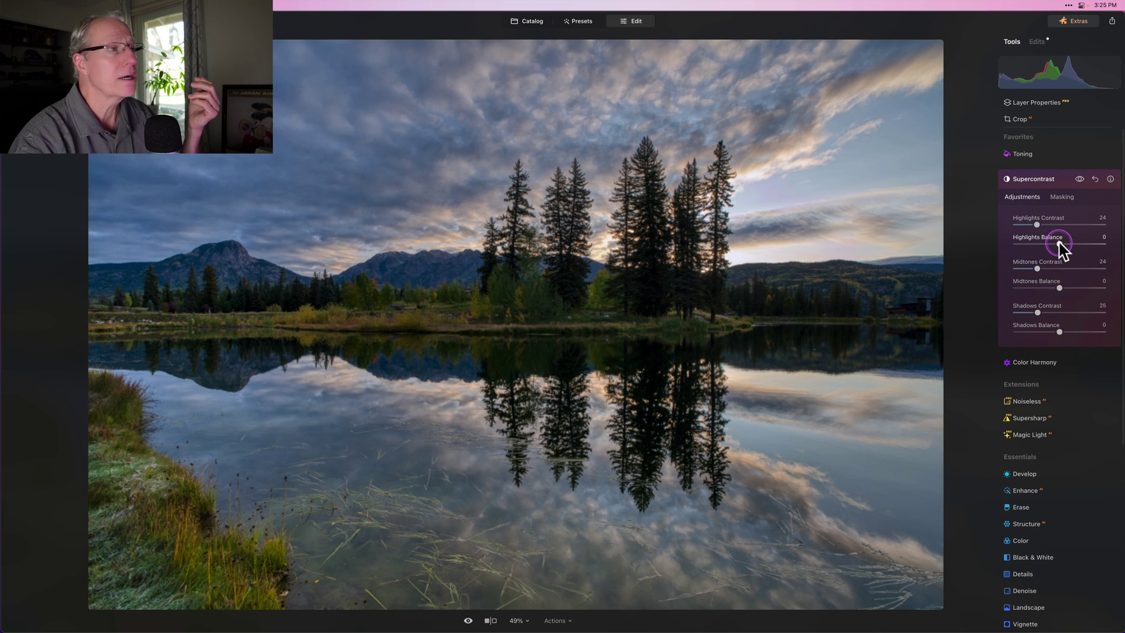
mouse_move(1058, 244)
mouse_down()
mouse_move(1046, 244)
mouse_move(1074, 242)
mouse_move(1039, 242)
mouse_move(1058, 244)
mouse_up()
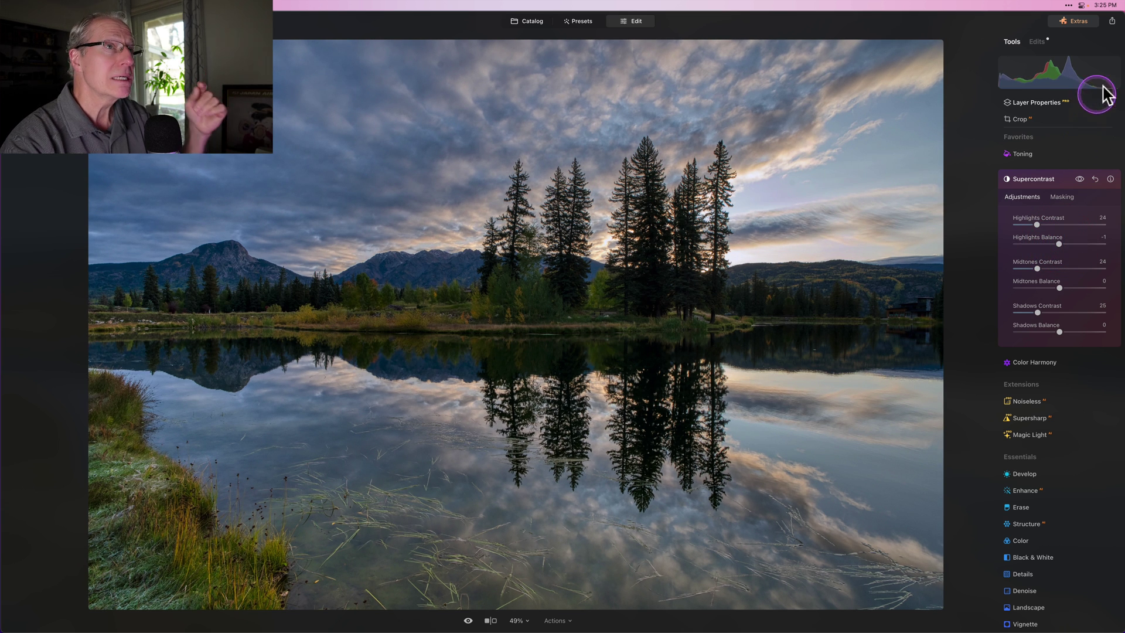
drag(1059, 288, 1032, 332)
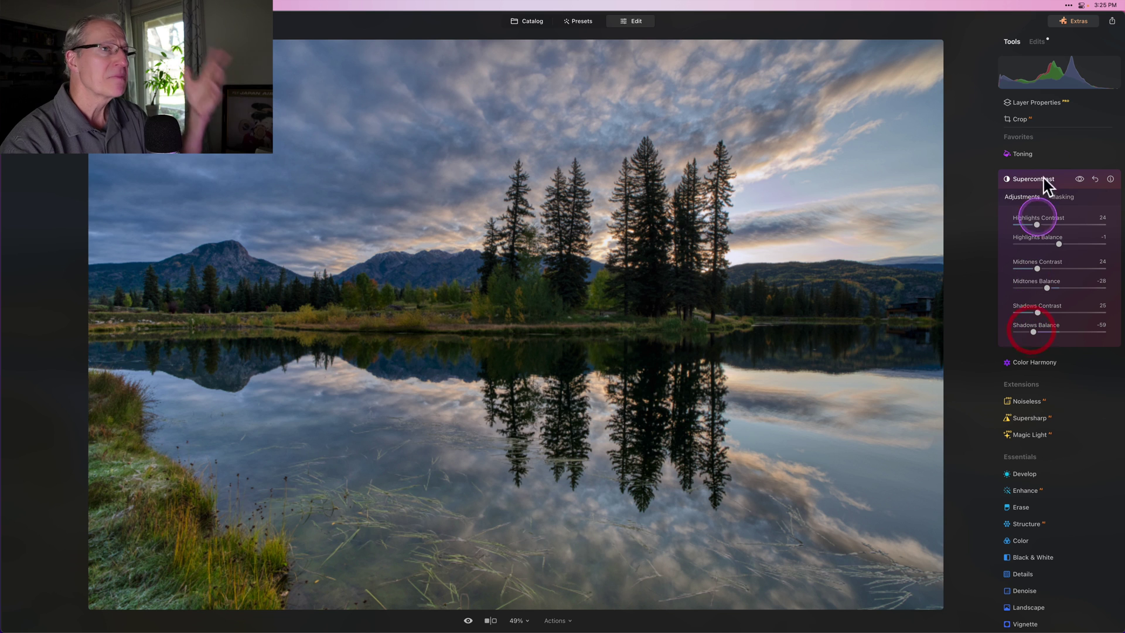
click(1052, 172)
click(1052, 181)
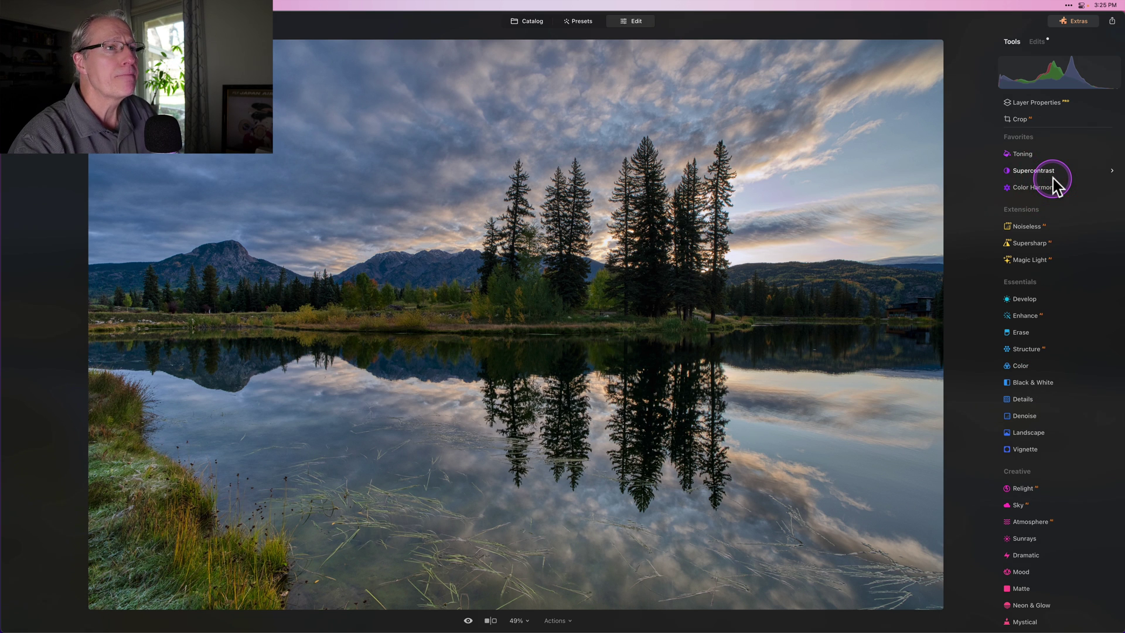
Raise Toning Saturation to 24 for a pink tint and set Landscape Golden Hour to 25
click(1024, 155)
drag(1028, 249, 1036, 252)
scroll(1035, 311, down, 3)
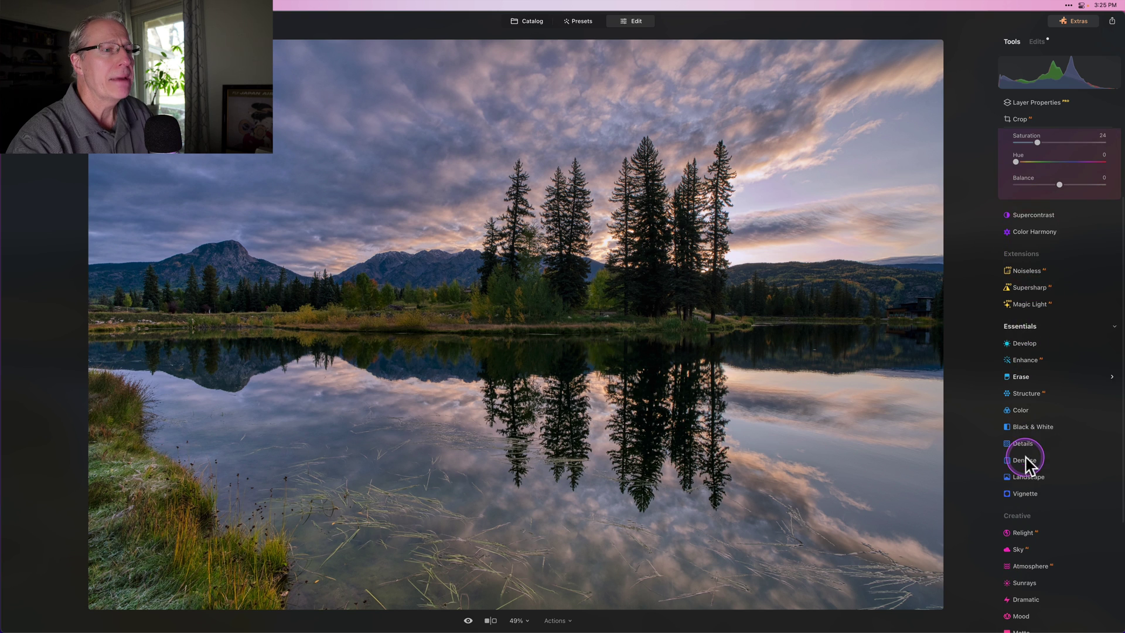
click(1028, 476)
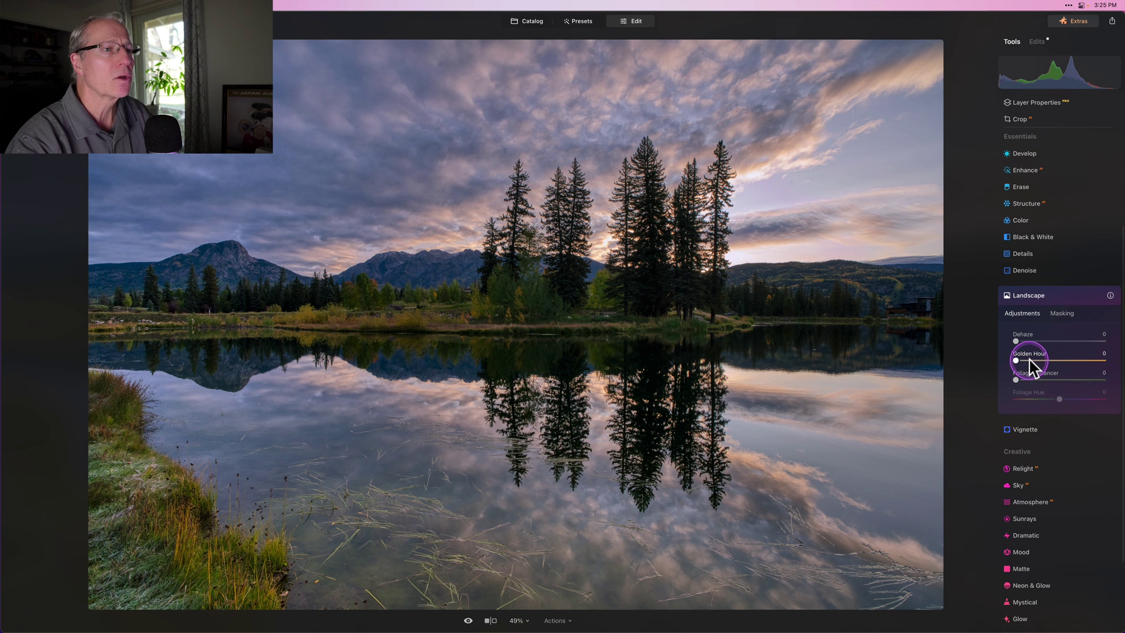
drag(1029, 361, 1040, 364)
Brush-erase the Landscape Golden Hour warmth from the trees
click(1062, 312)
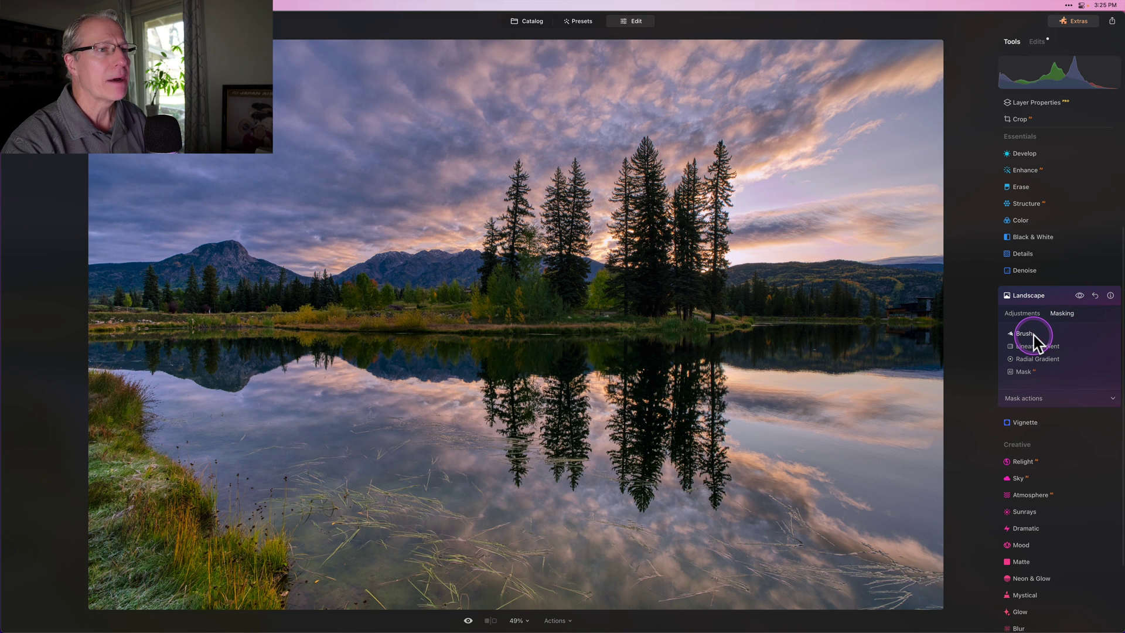
click(1034, 334)
click(1074, 346)
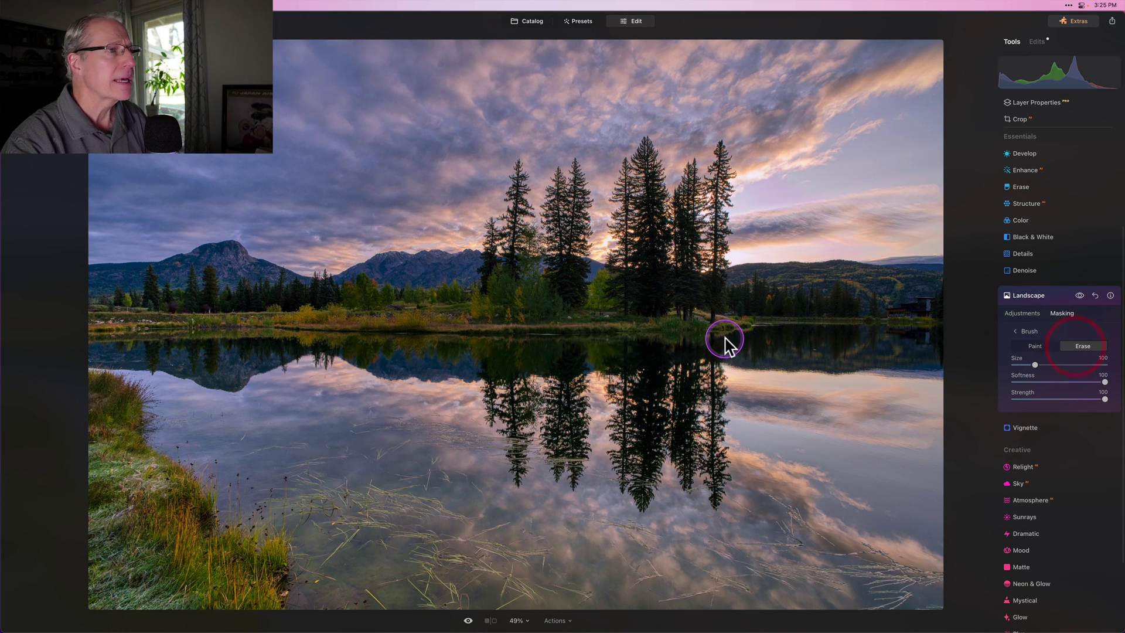
mouse_move(685, 311)
mouse_down()
mouse_move(844, 287)
mouse_move(930, 296)
mouse_move(809, 288)
mouse_move(533, 307)
mouse_move(647, 311)
mouse_move(217, 308)
mouse_move(247, 287)
mouse_move(89, 319)
mouse_move(62, 361)
mouse_move(123, 405)
mouse_move(136, 484)
mouse_move(186, 503)
mouse_move(218, 537)
mouse_move(263, 546)
mouse_move(276, 590)
mouse_move(216, 601)
mouse_move(107, 588)
mouse_move(95, 420)
mouse_move(122, 512)
mouse_move(238, 577)
mouse_move(115, 534)
mouse_move(84, 575)
mouse_move(125, 608)
mouse_move(132, 562)
mouse_move(76, 562)
mouse_move(196, 595)
mouse_move(247, 587)
mouse_move(220, 548)
mouse_move(151, 498)
mouse_move(150, 477)
mouse_move(177, 491)
mouse_move(126, 449)
mouse_move(88, 394)
mouse_up()
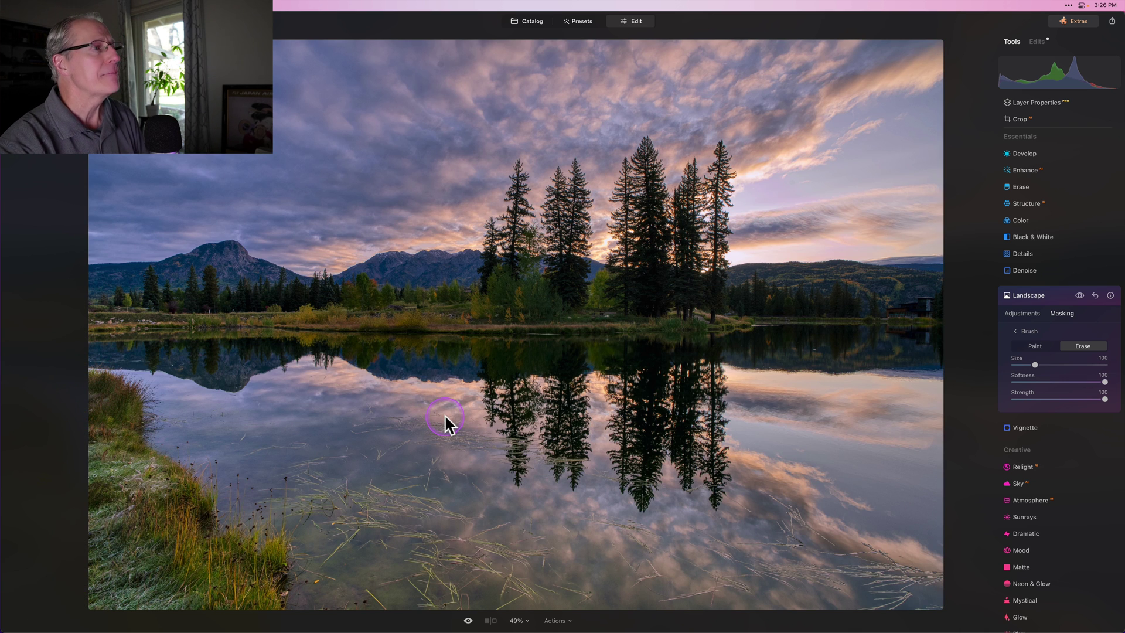
click(1052, 295)
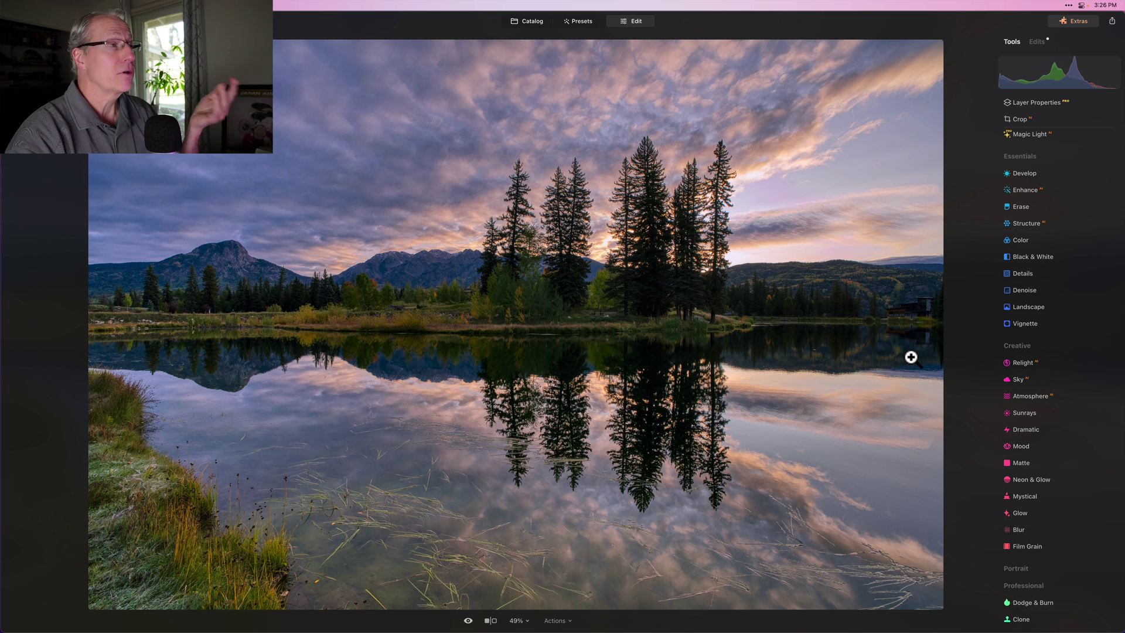
key(backslash)
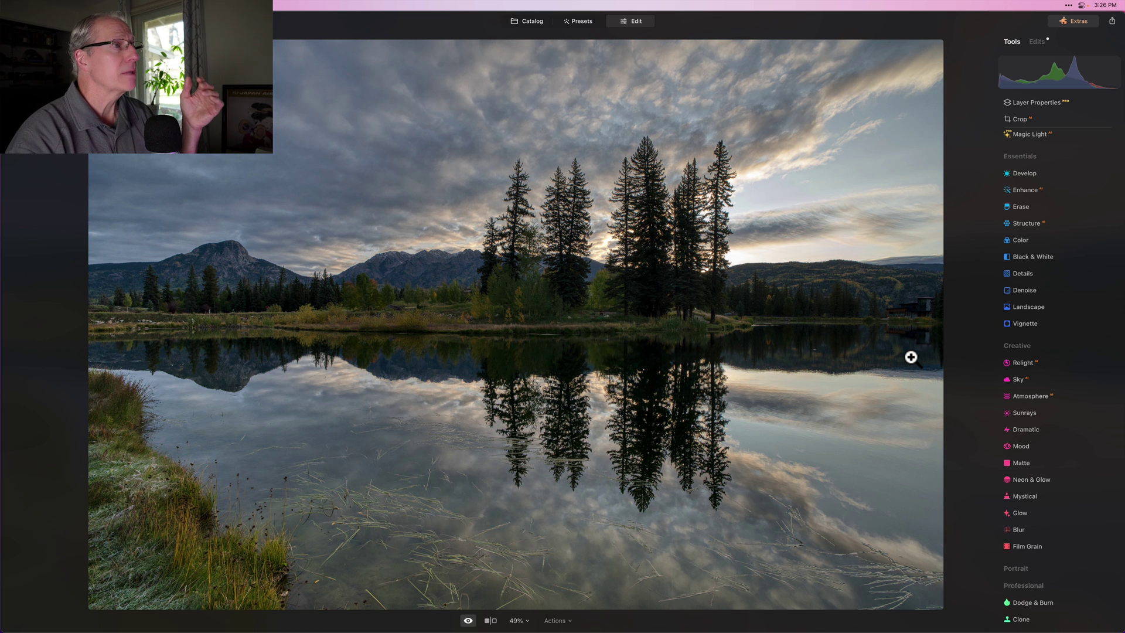
key(backslash)
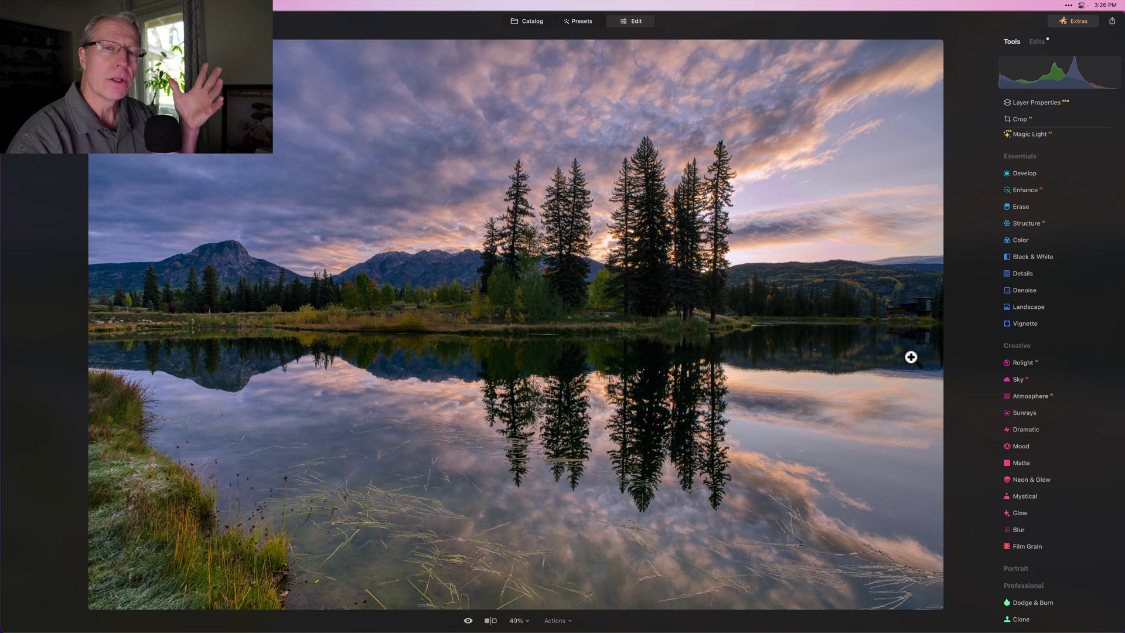